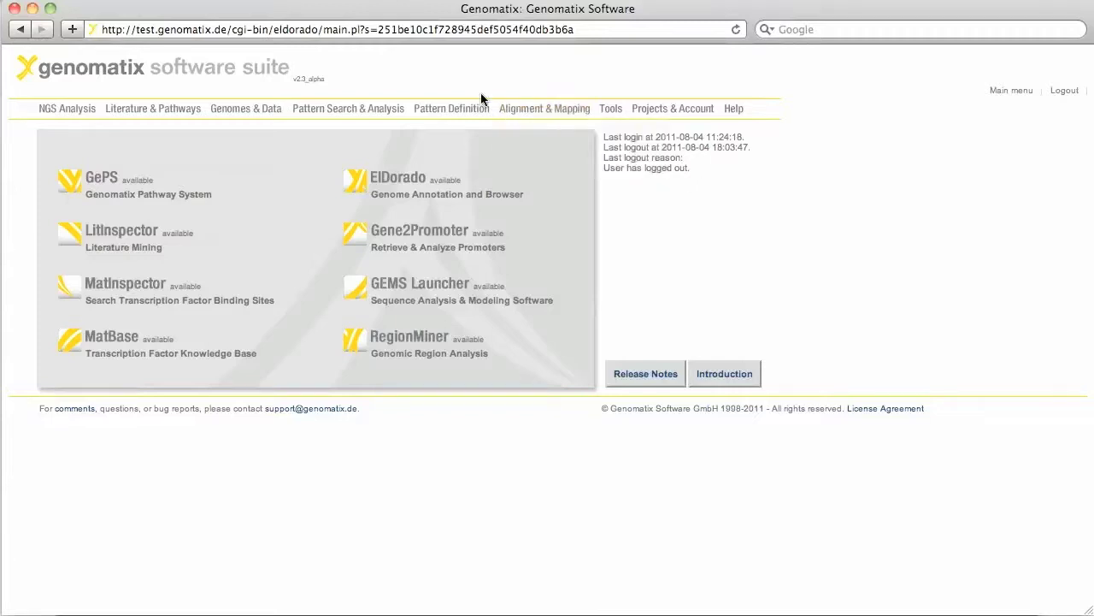
Show the Pattern Definition tools list with MatDefine available
mouse_move(450, 109)
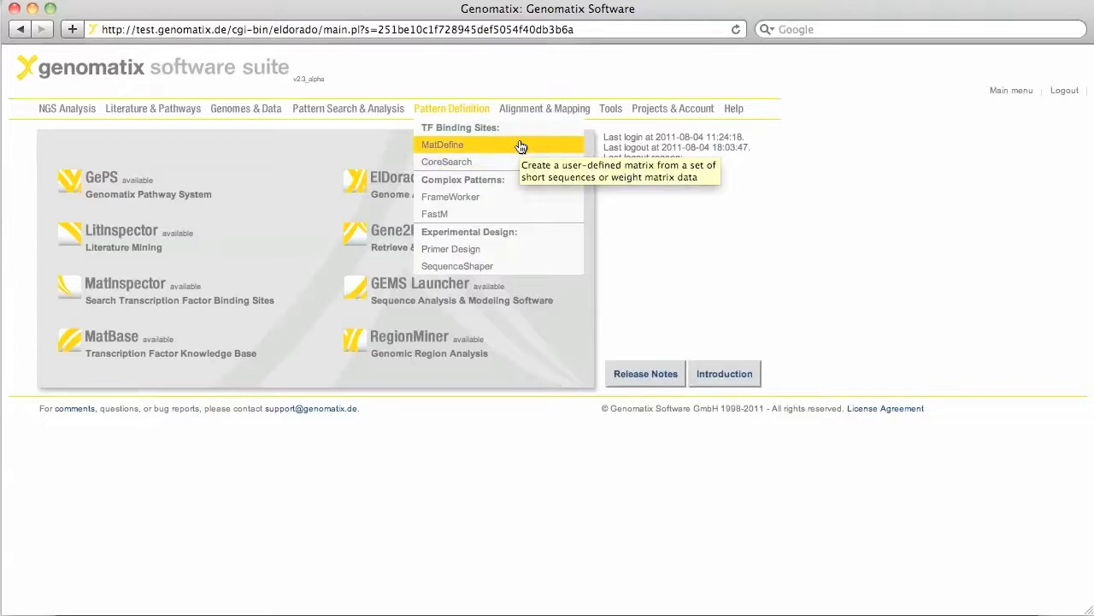
Start MatDefine and expand the Add sequence input form
left_click(520, 146)
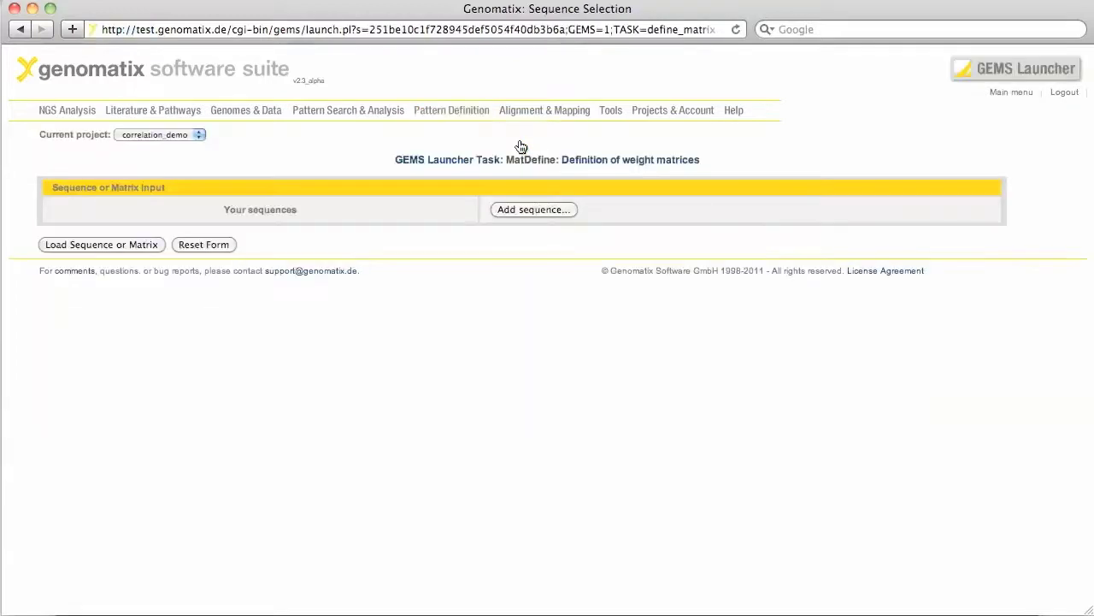
left_click(542, 209)
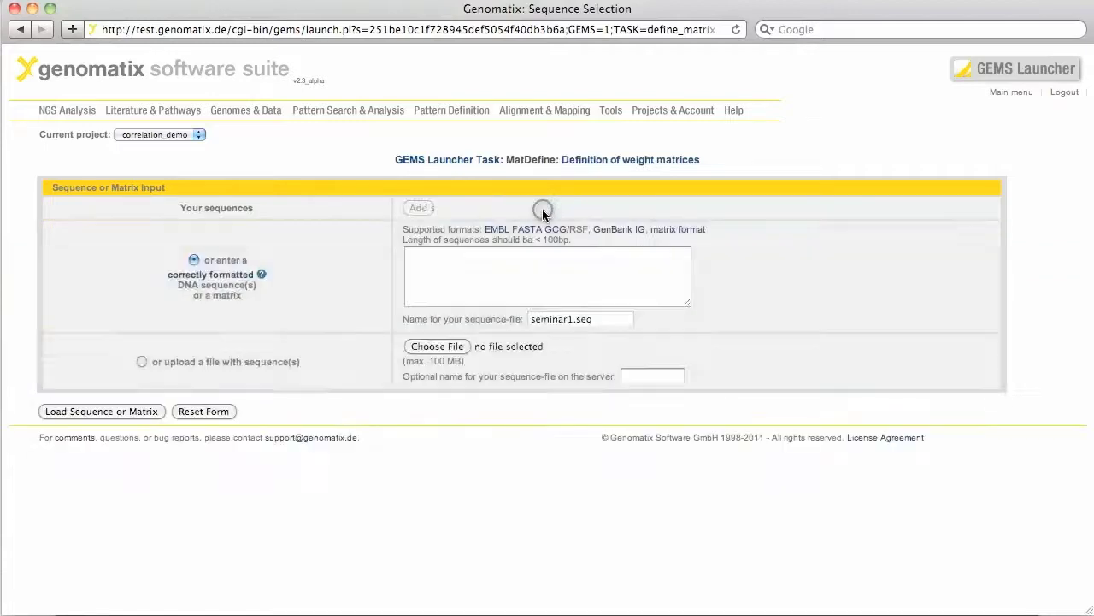
Preview nGRE_sequences.txt, then attach it as the upload file
left_click(453, 341)
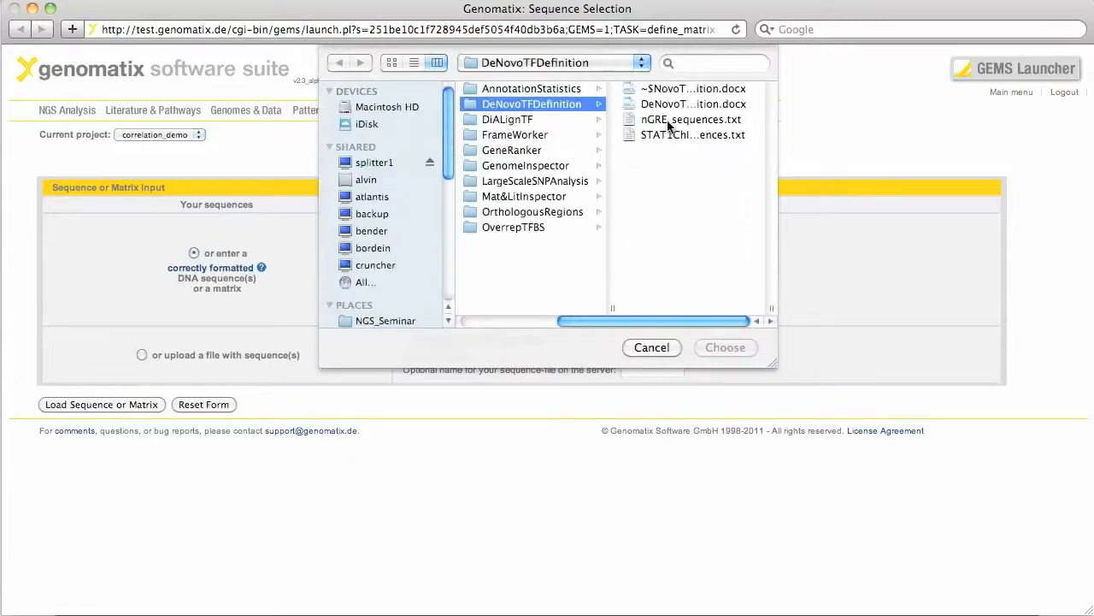
left_click(668, 121)
key("space")
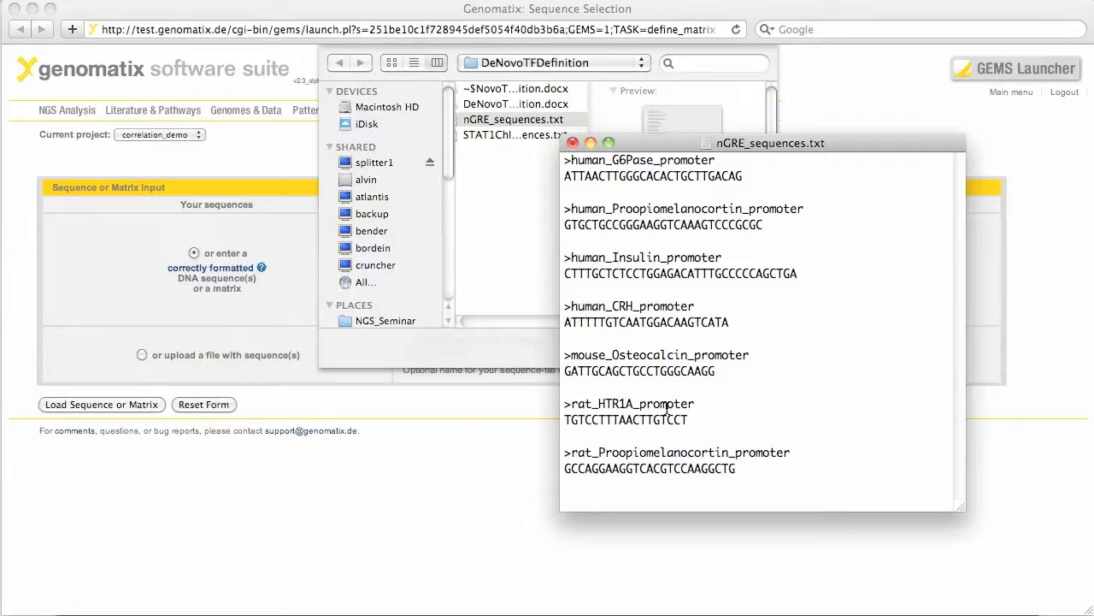
key("space")
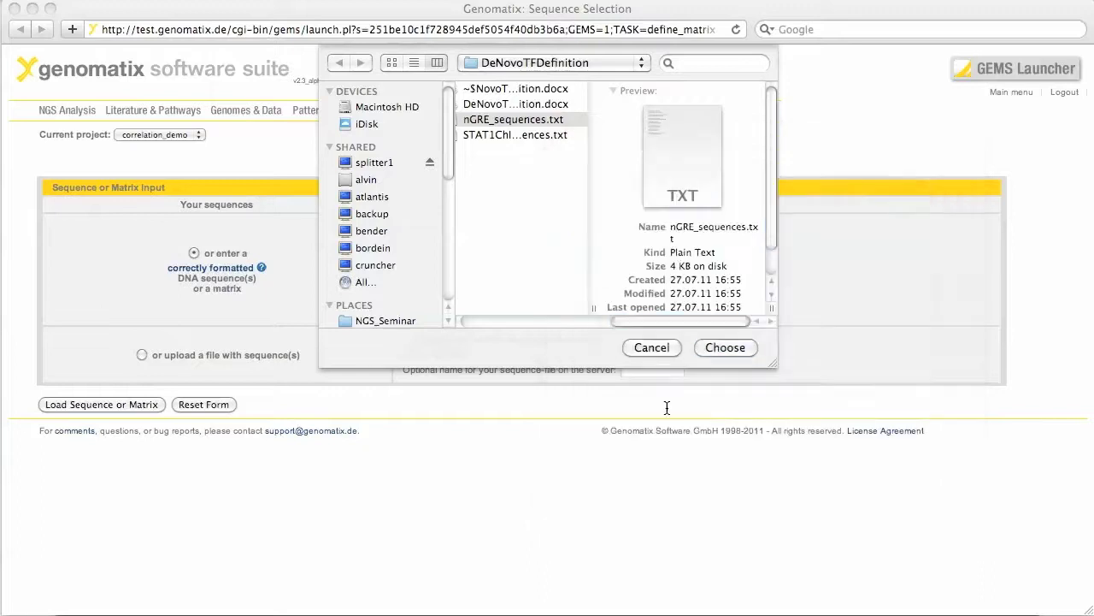
left_click(725, 348)
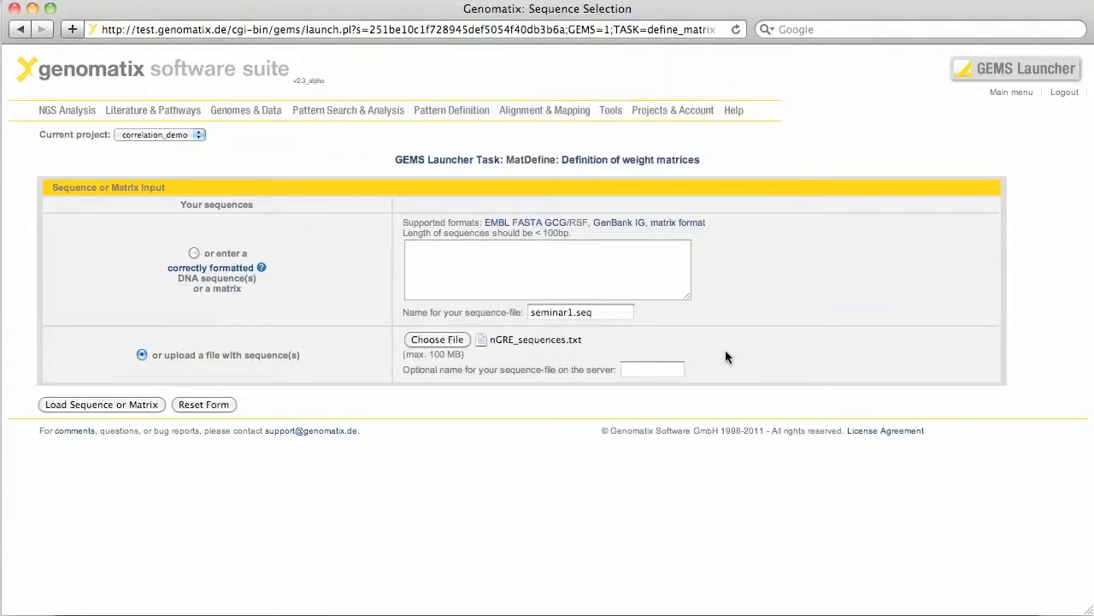
Load the uploaded sequences and create the matrix with default parameters
left_click(156, 403)
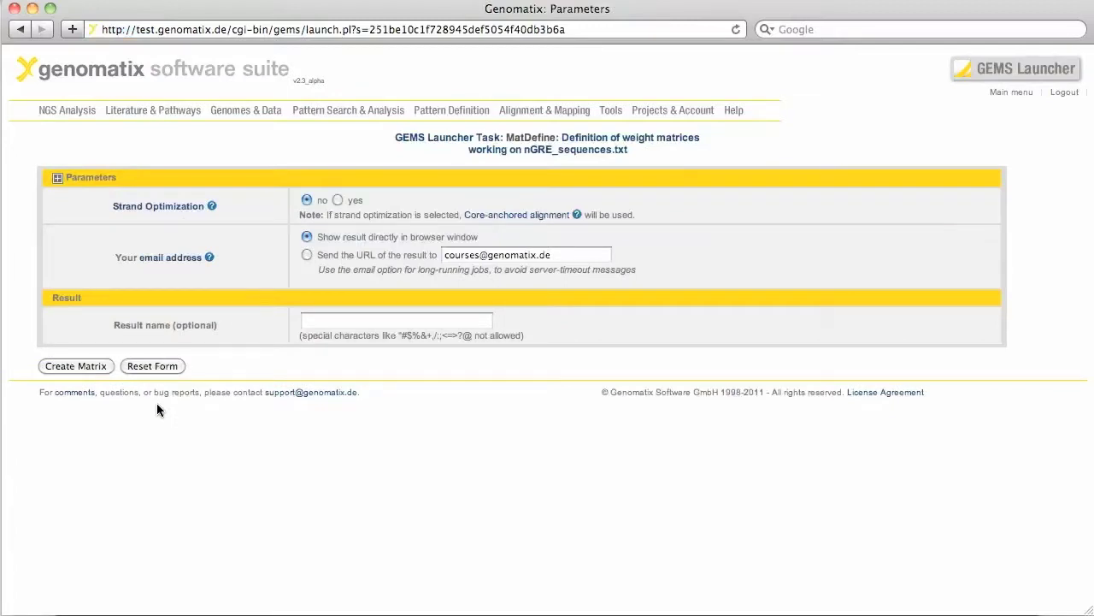
left_click(101, 366)
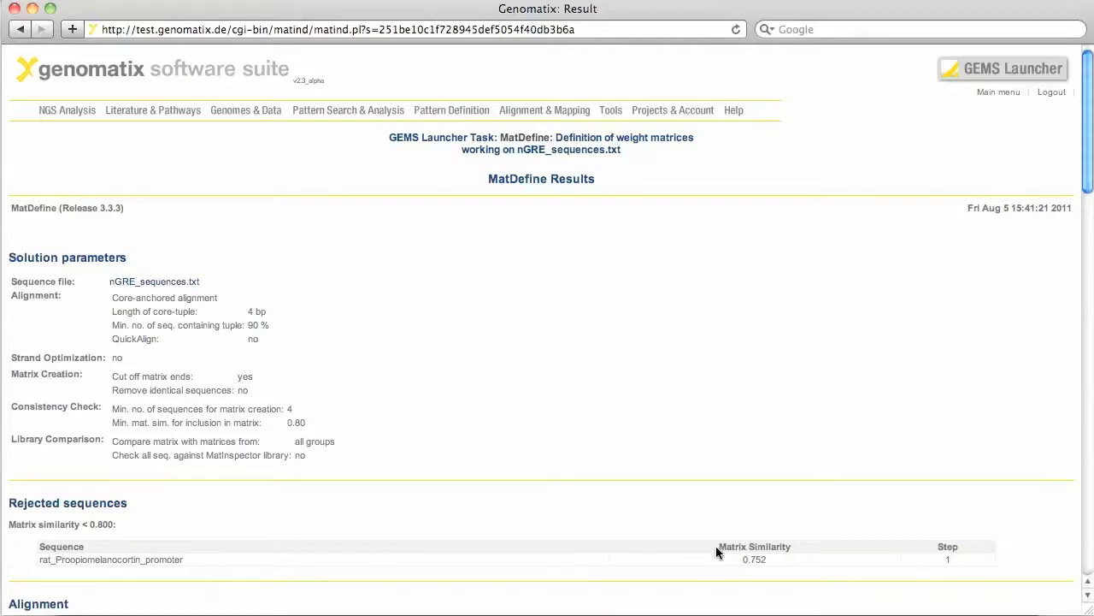
scroll(794, 393, "down", 8)
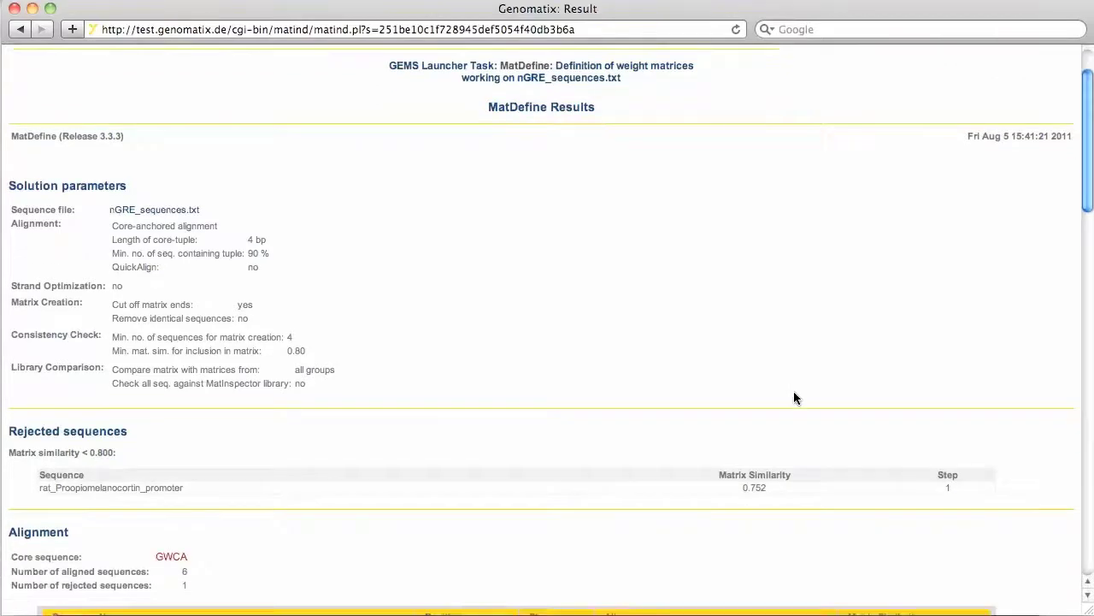
scroll(795, 394, "down", 3)
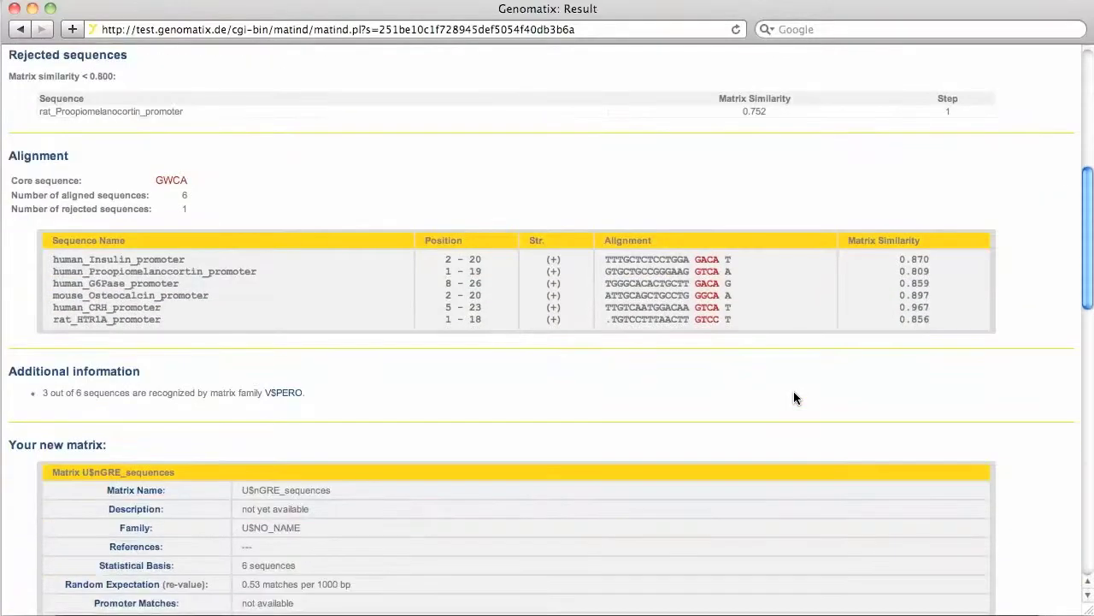
scroll(794, 394, "down", 1)
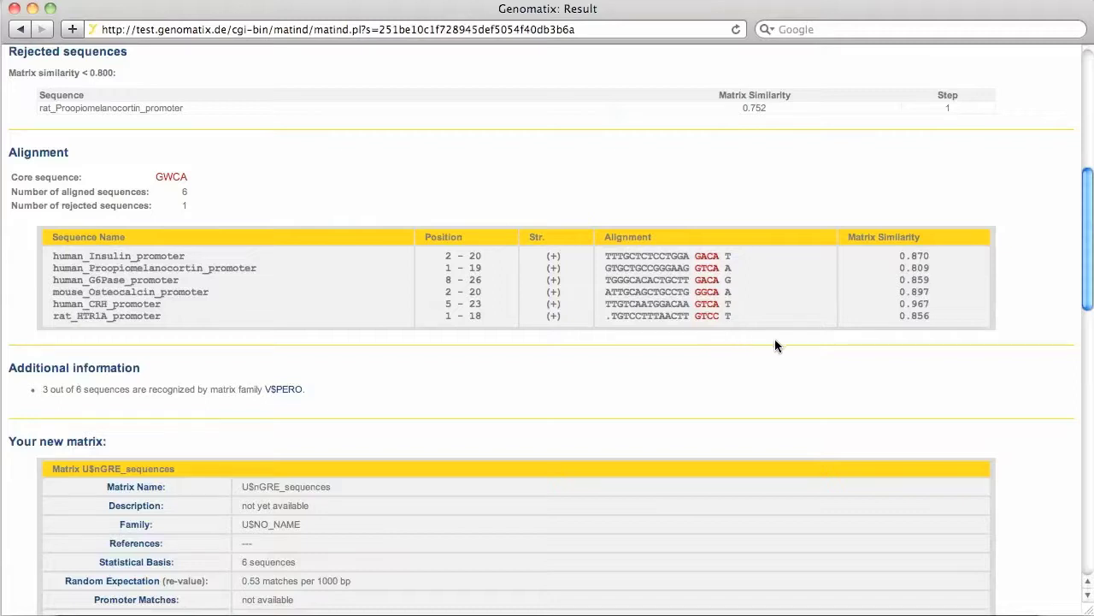
scroll(865, 274, "down", 1)
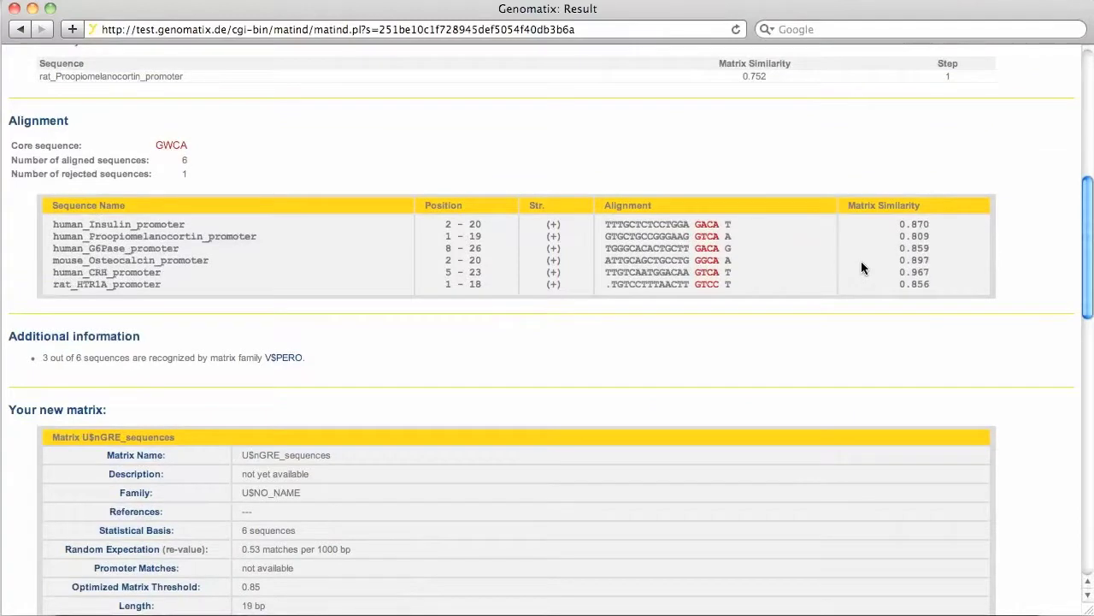
left_click_drag(1088, 247, 1091, 330)
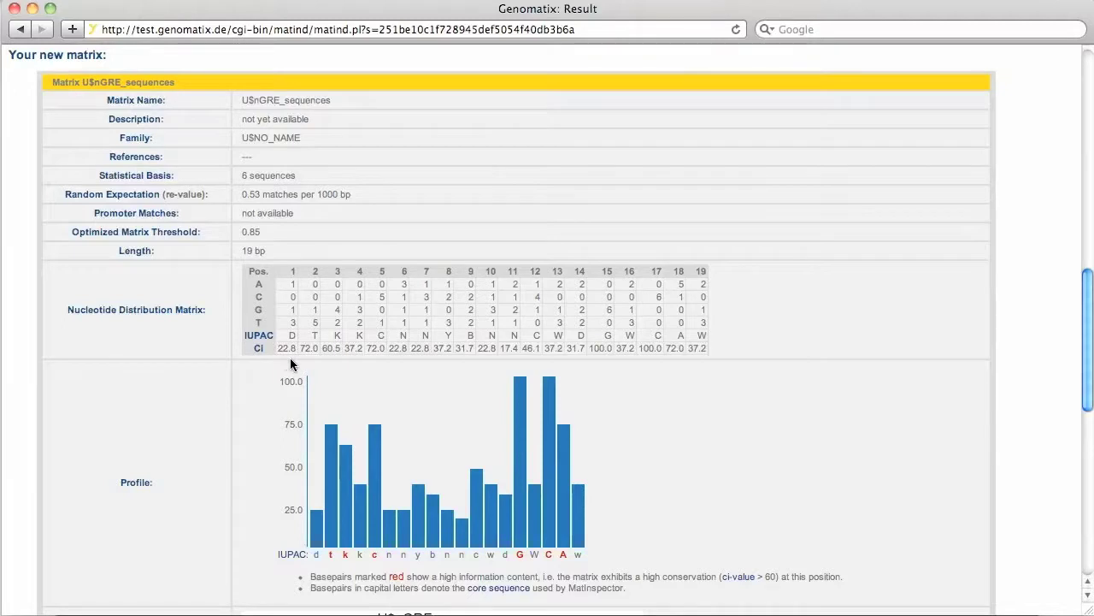
scroll(290, 358, "up", 1)
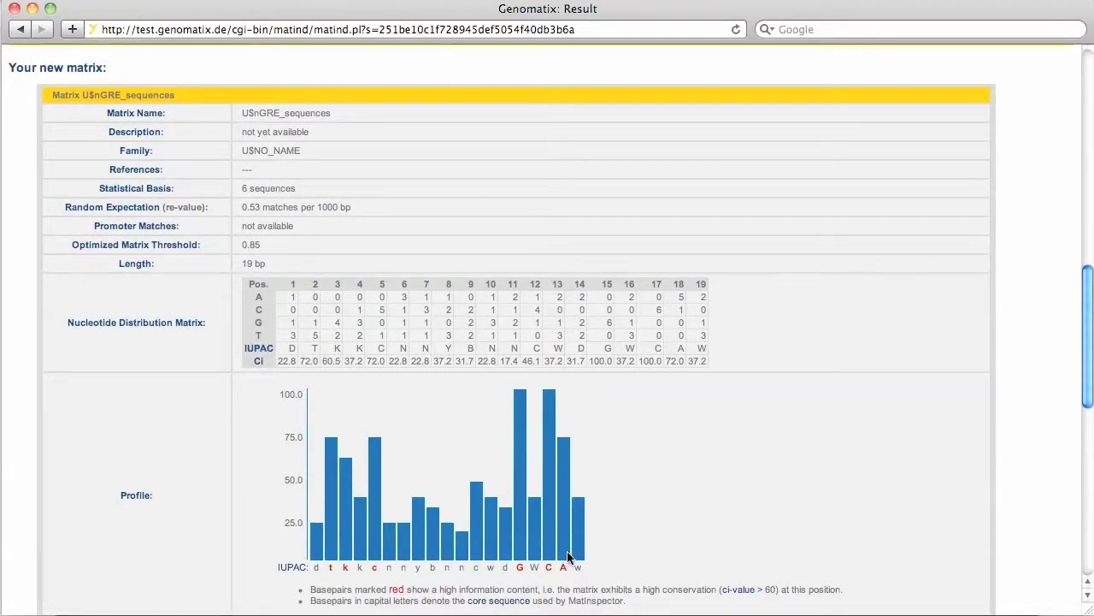
scroll(416, 241, "down", 10)
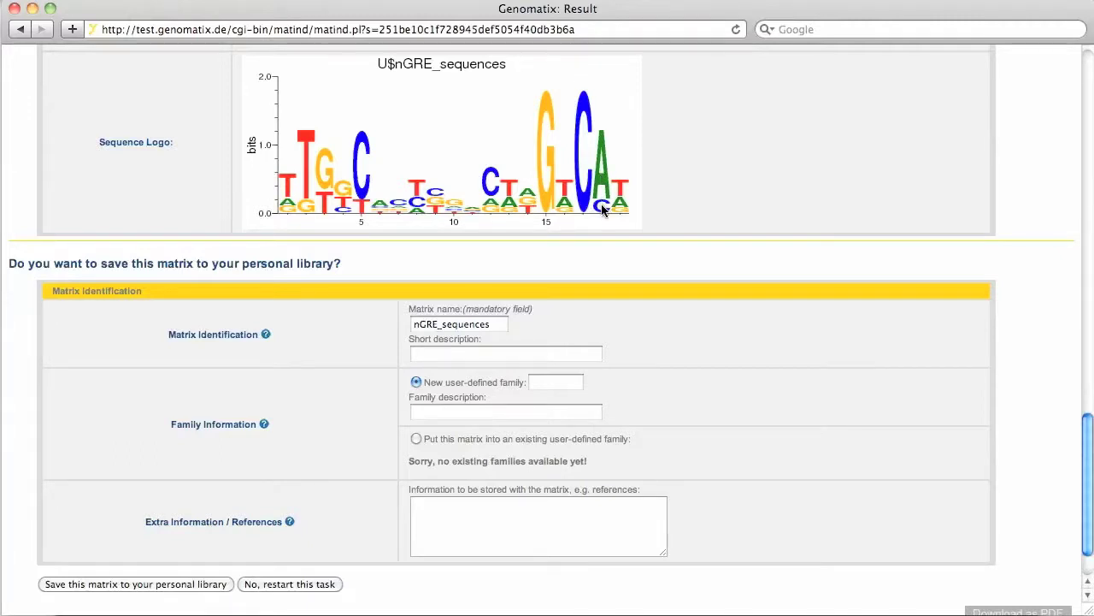
Name the matrix NGRE1 and assign it to the new user-defined family NGRE
left_click(491, 326)
key("BackSpace")
key("BackSpace")
key("BackSpace")
key("BackSpace")
key("BackSpace")
key("BackSpace")
key("BackSpace")
key("BackSpace")
key("BackSpace")
key("BackSpace")
key("BackSpace")
key("BackSpace")
key("BackSpace")
key("BackSpace")
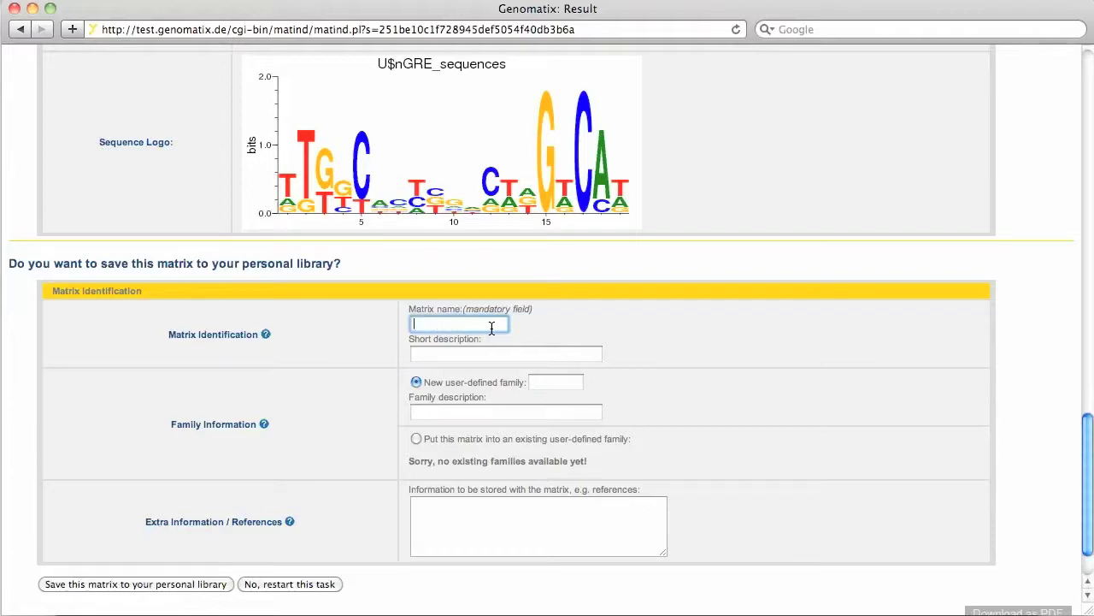
type("NGRE1")
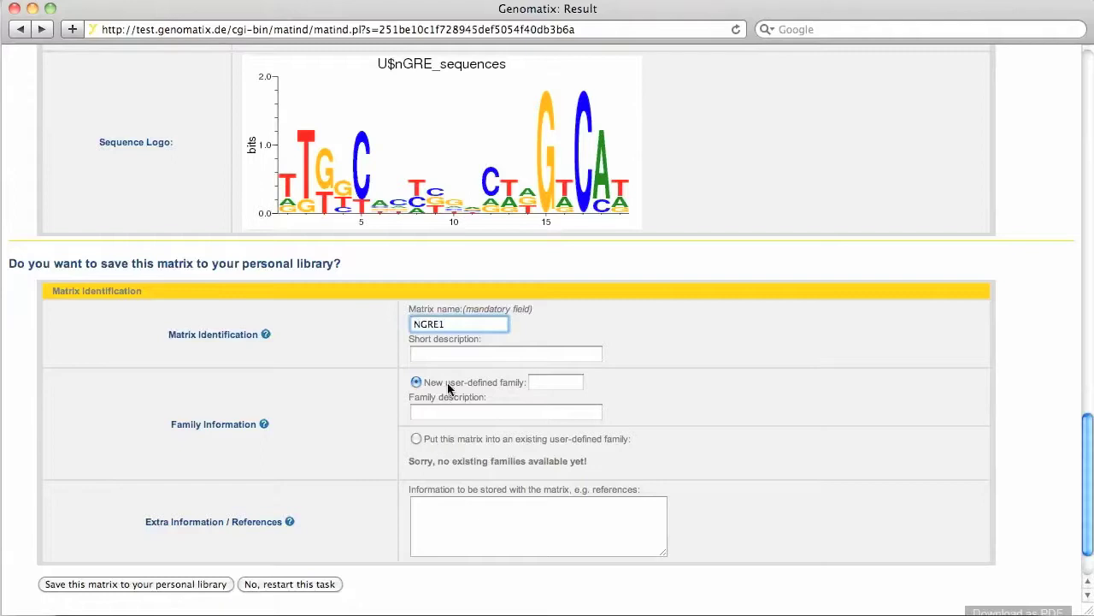
left_click(553, 382)
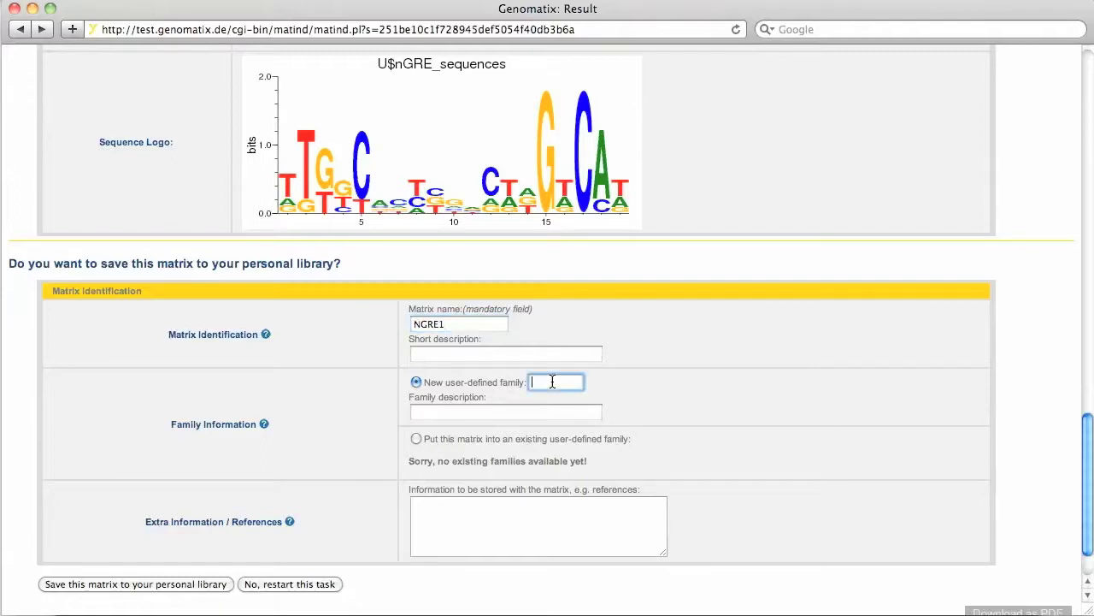
type("NGRE")
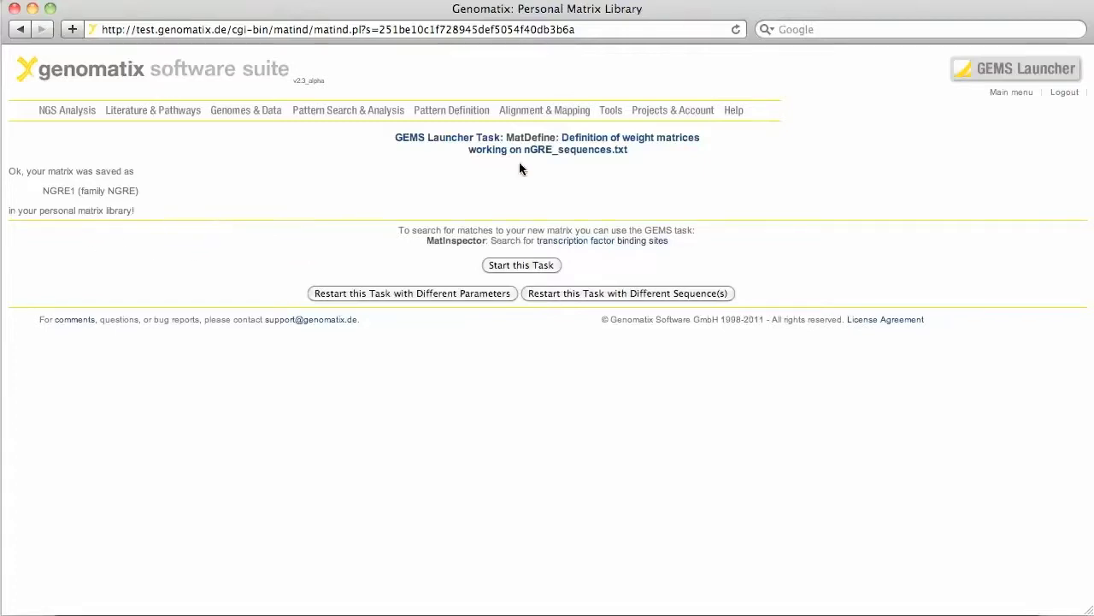
Go to Personal Matrix Library & Subsets under Projects & Account
mouse_move(666, 117)
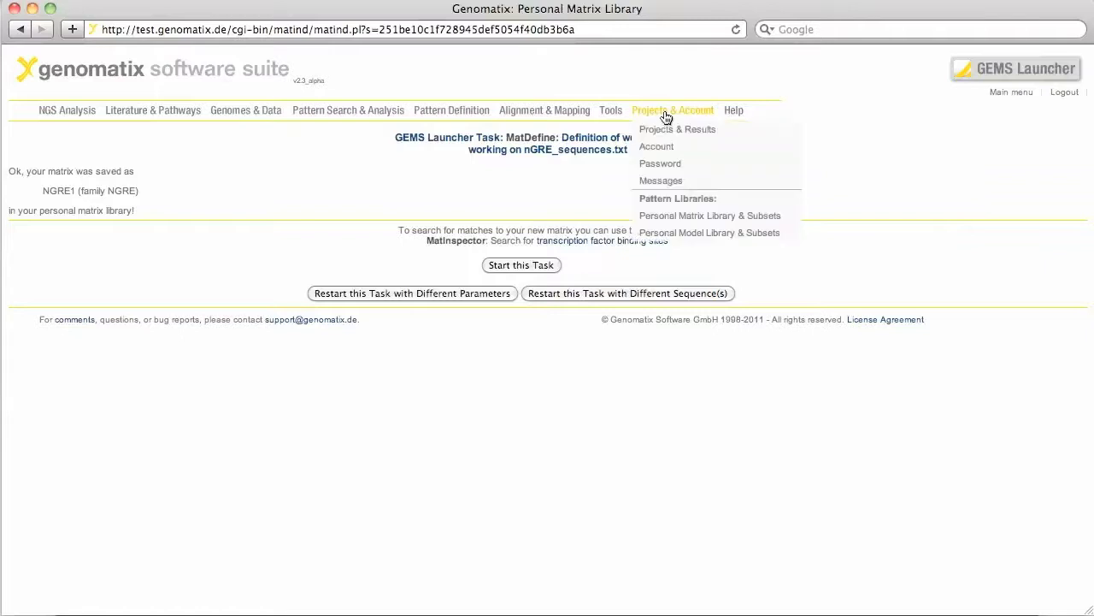
left_click(719, 218)
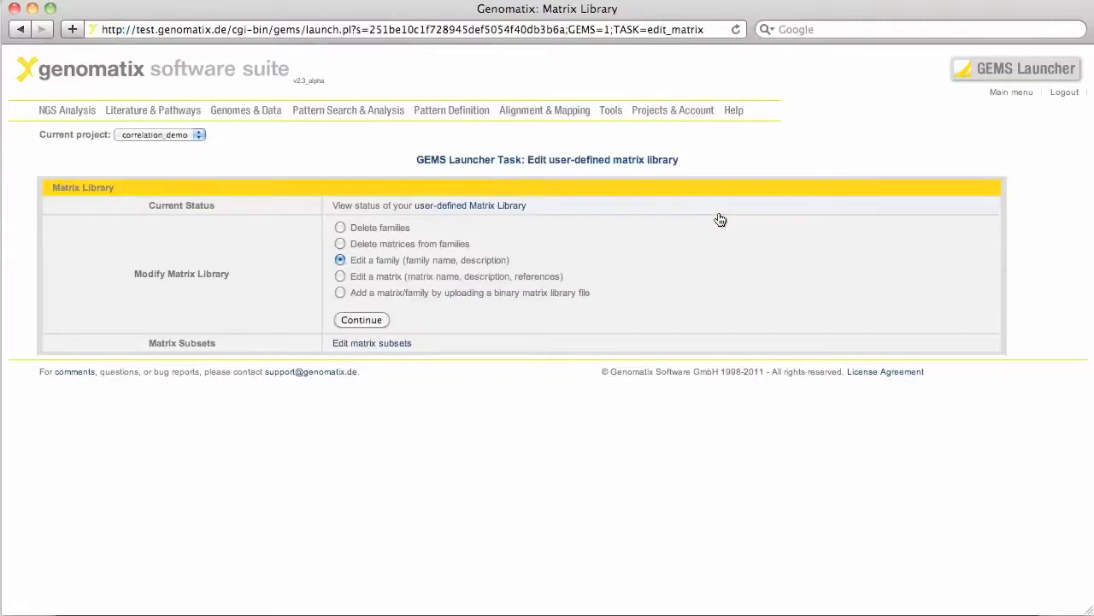
Open U$NGRE1 from the user-defined Matrix Library and view its profile and sequence logo
left_click(477, 206)
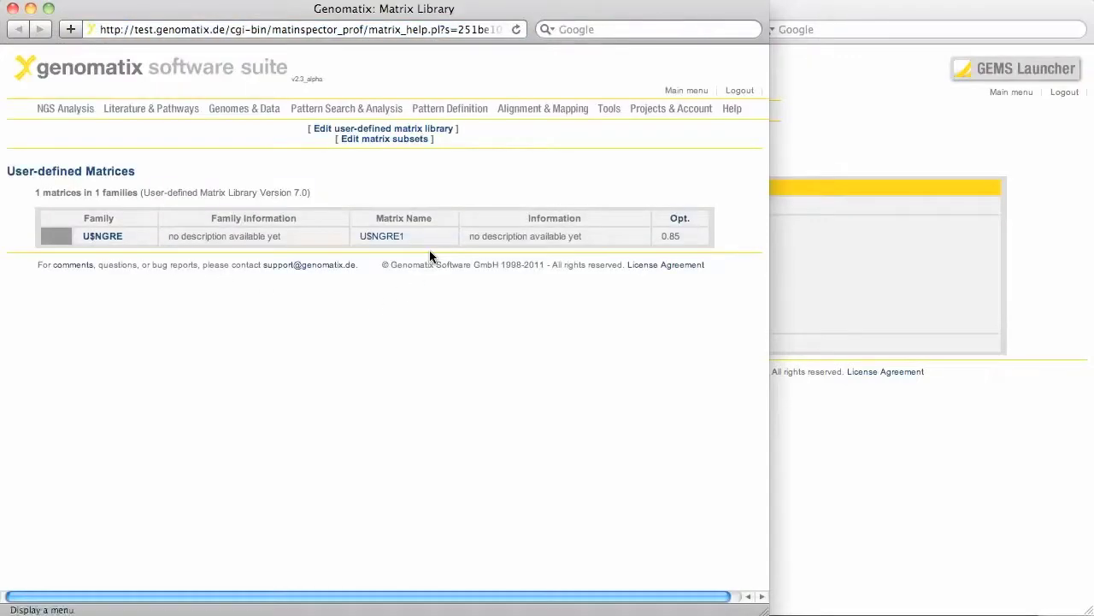
left_click(382, 237)
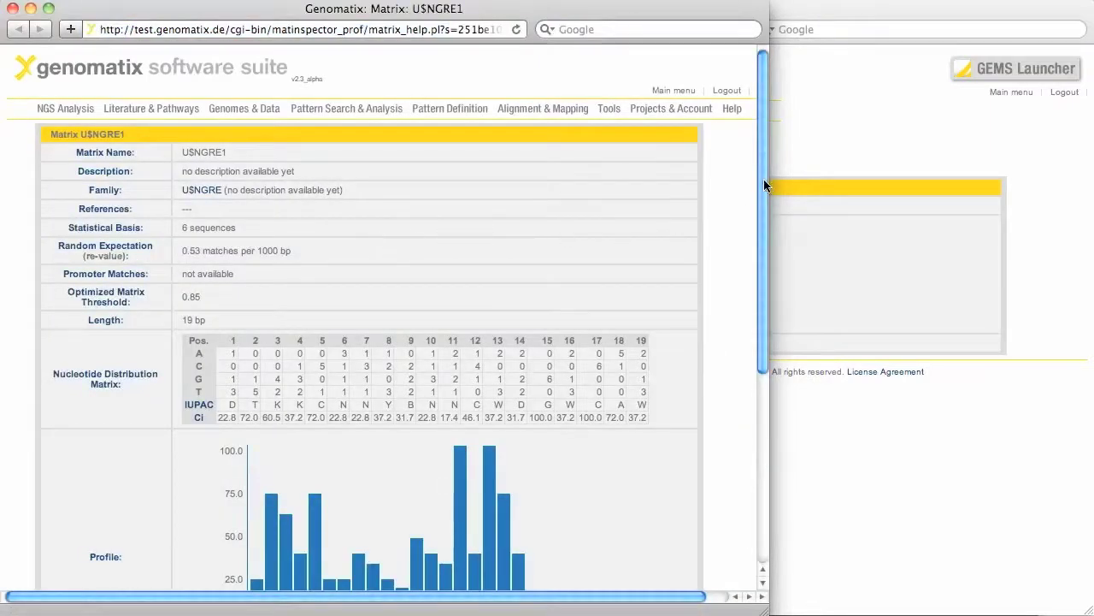
left_click_drag(763, 179, 767, 391)
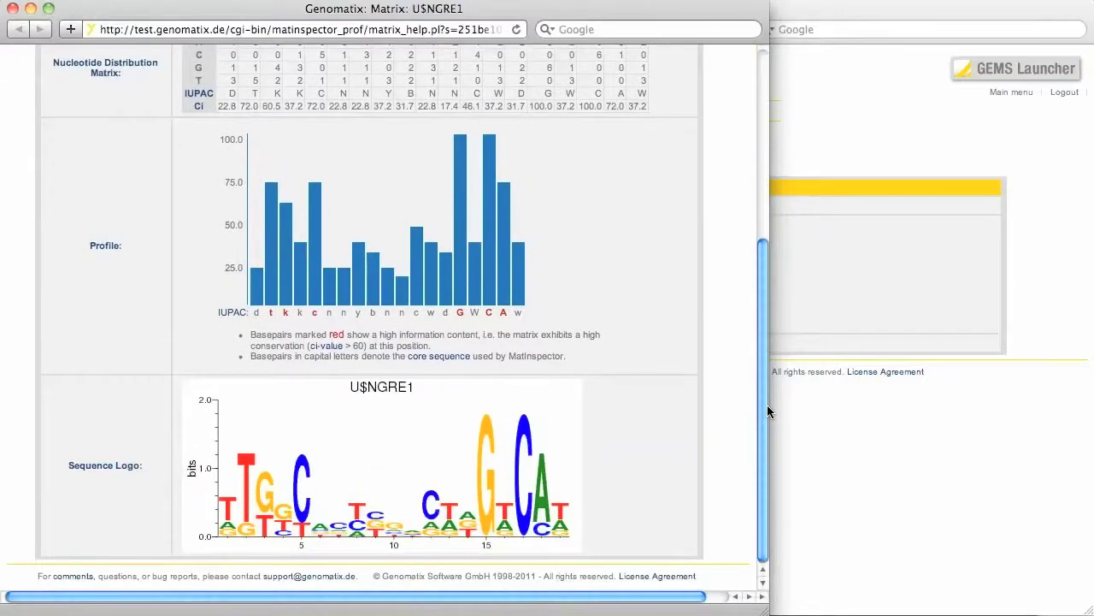